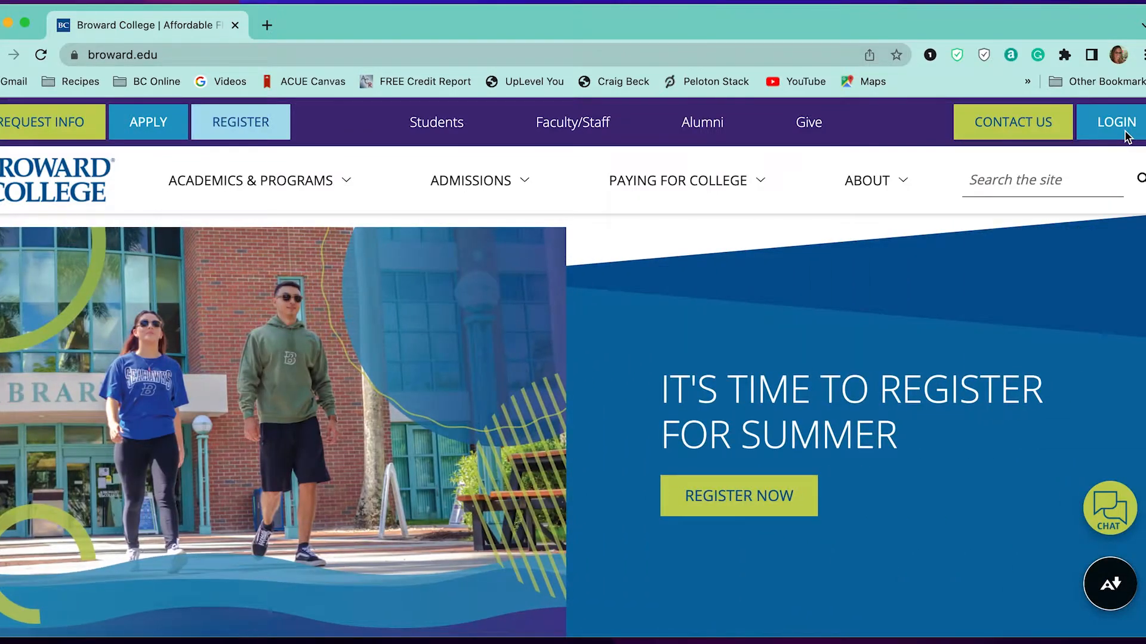
Step: On the college sign-in page, enter the account username with Remember me checked and continue
click(1113, 121)
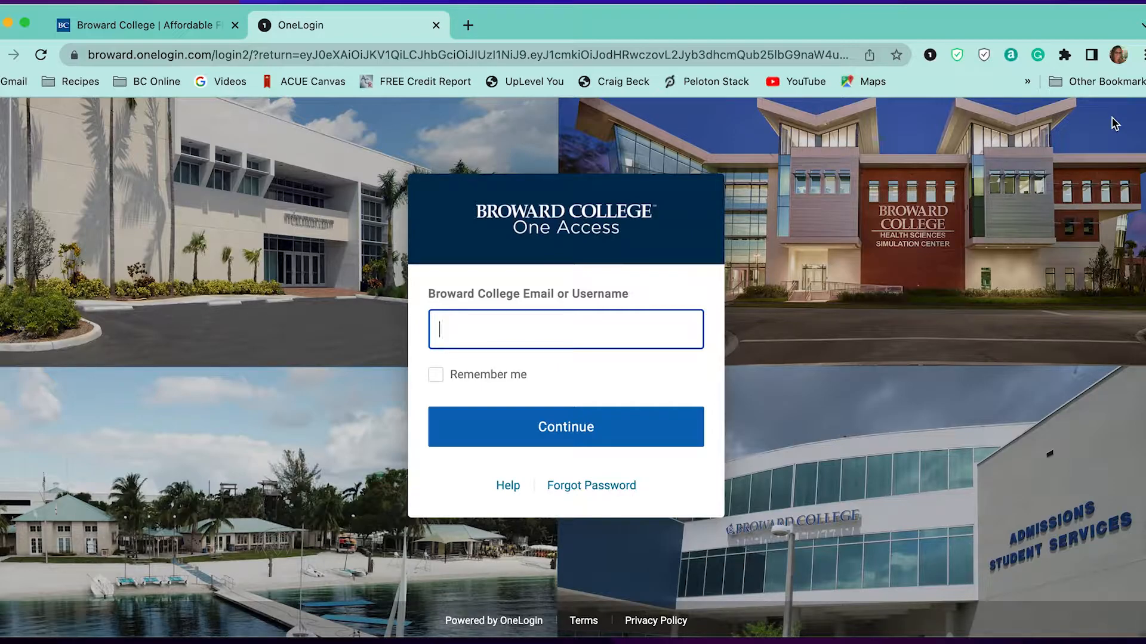
click(436, 375)
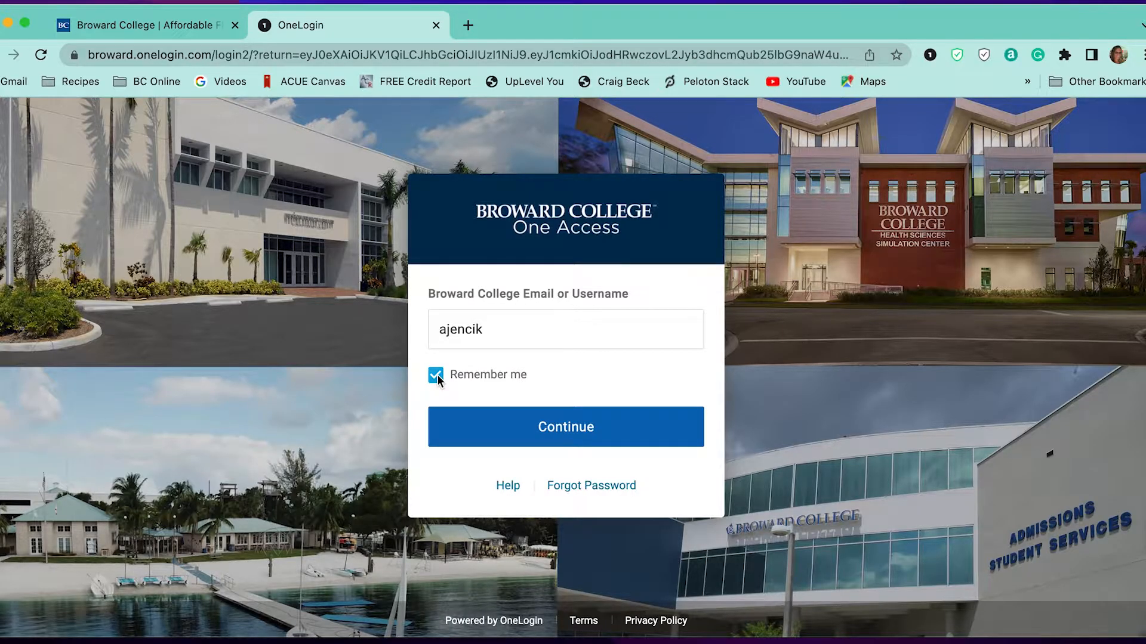
click(436, 375)
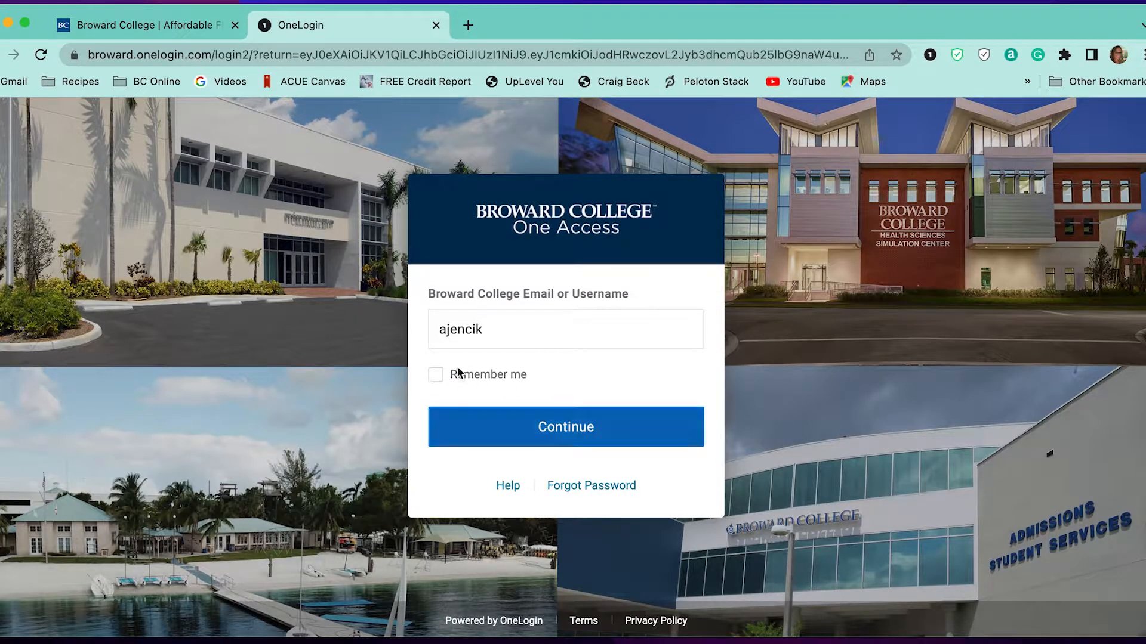
click(436, 375)
click(534, 442)
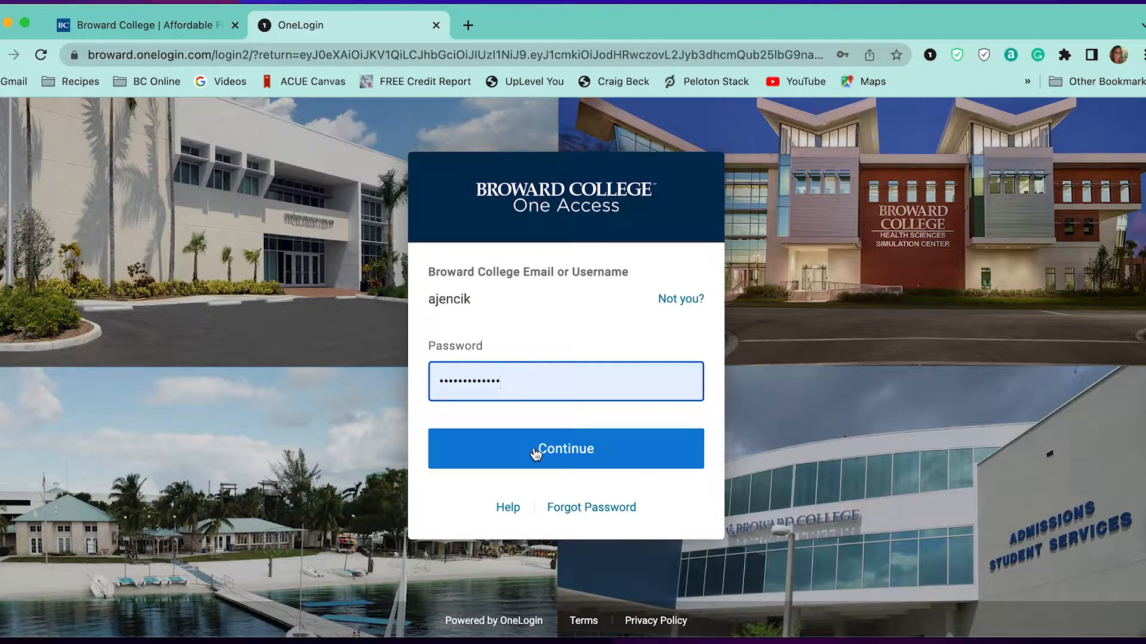
Step: Submit the password and answer the father's birthday month and birth city security questions
click(536, 453)
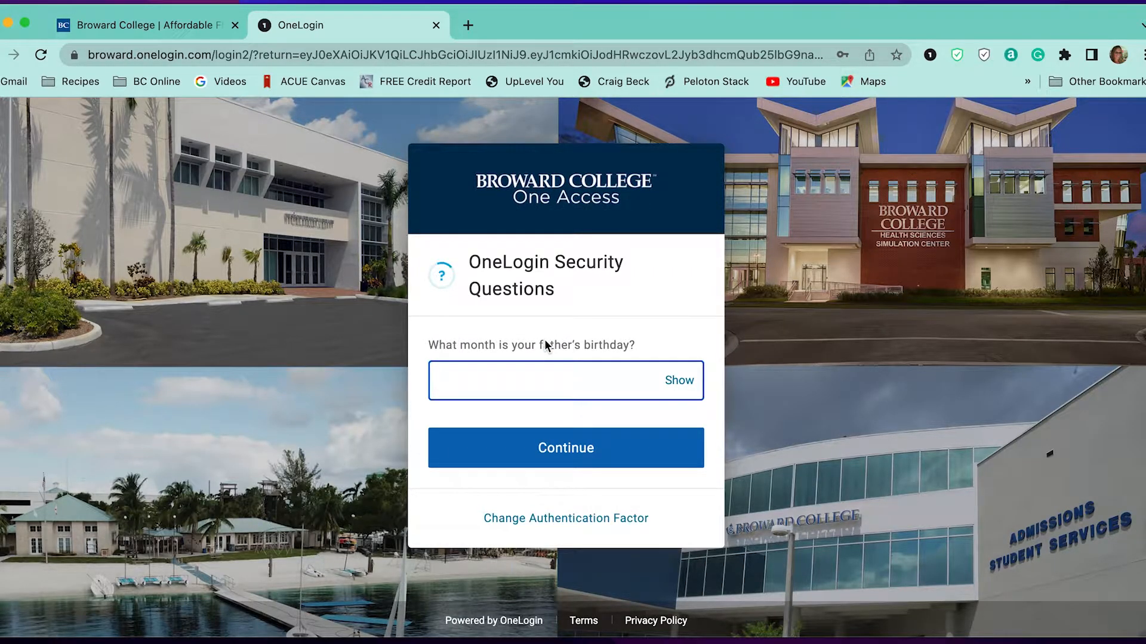
text(••••••••)
click(608, 463)
text(•••••••••)
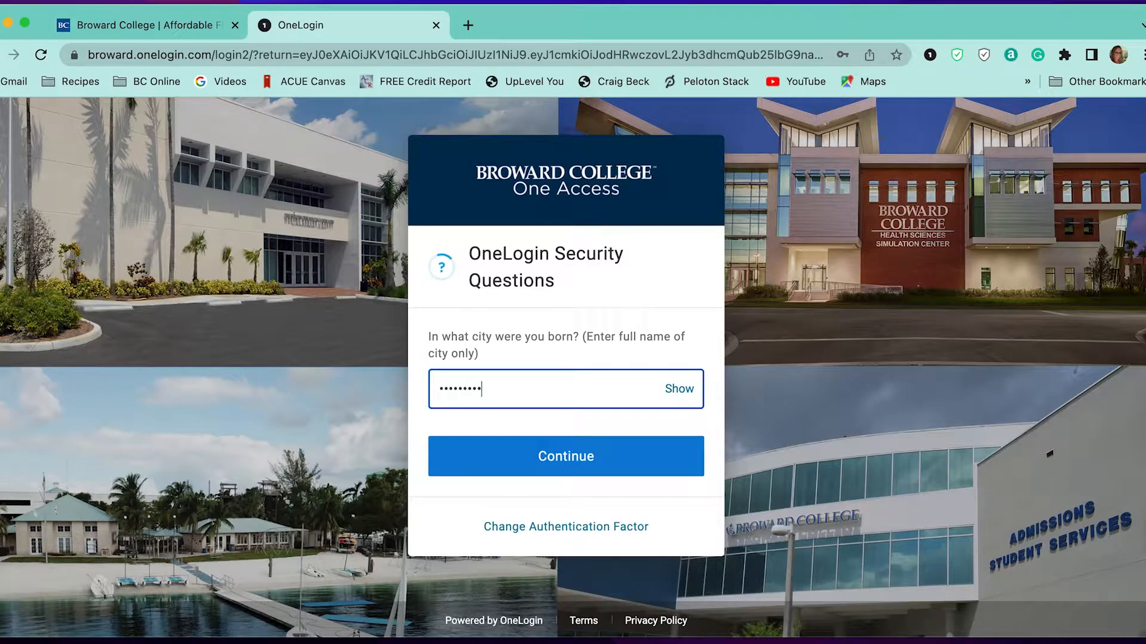
click(597, 460)
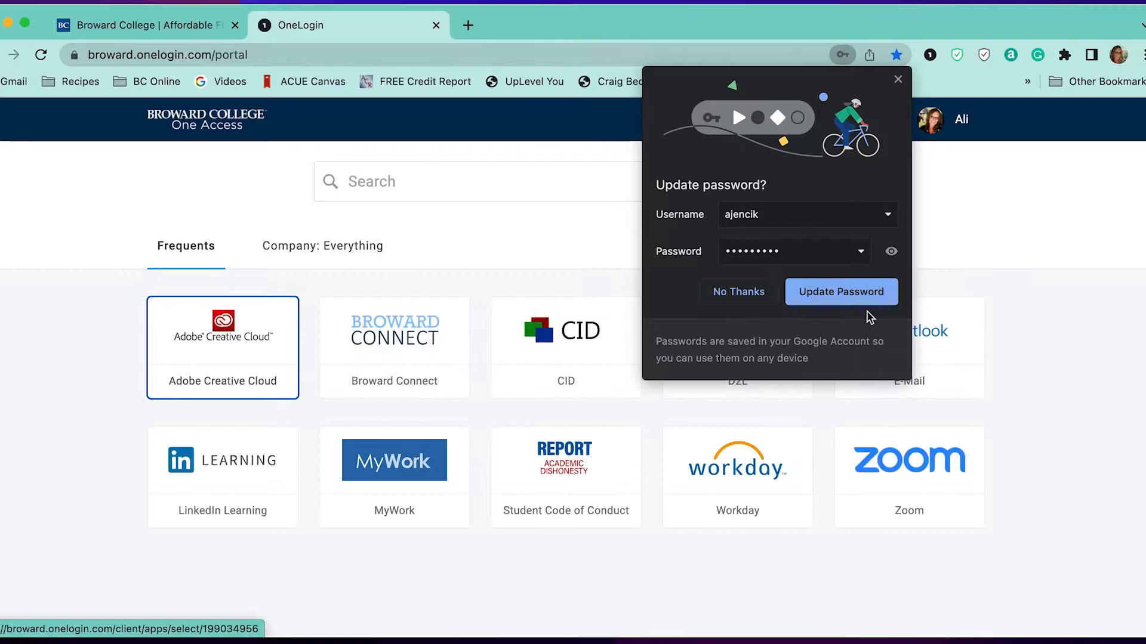
Step: Dismiss Chrome's update-password prompt and show the Company: Everything app list
click(898, 80)
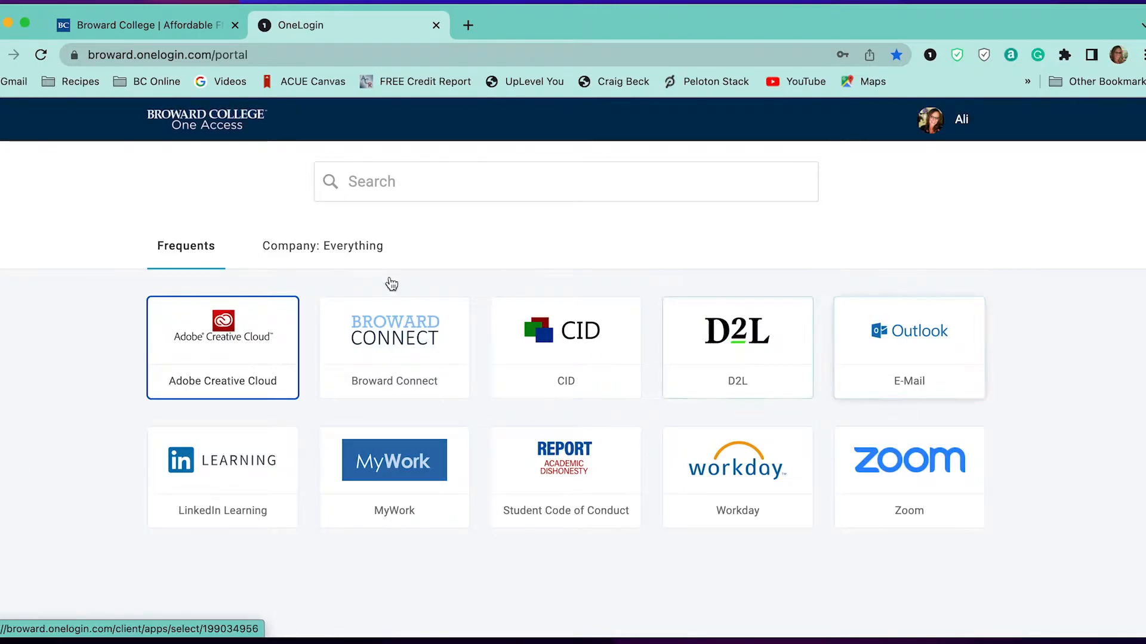
click(296, 245)
click(350, 249)
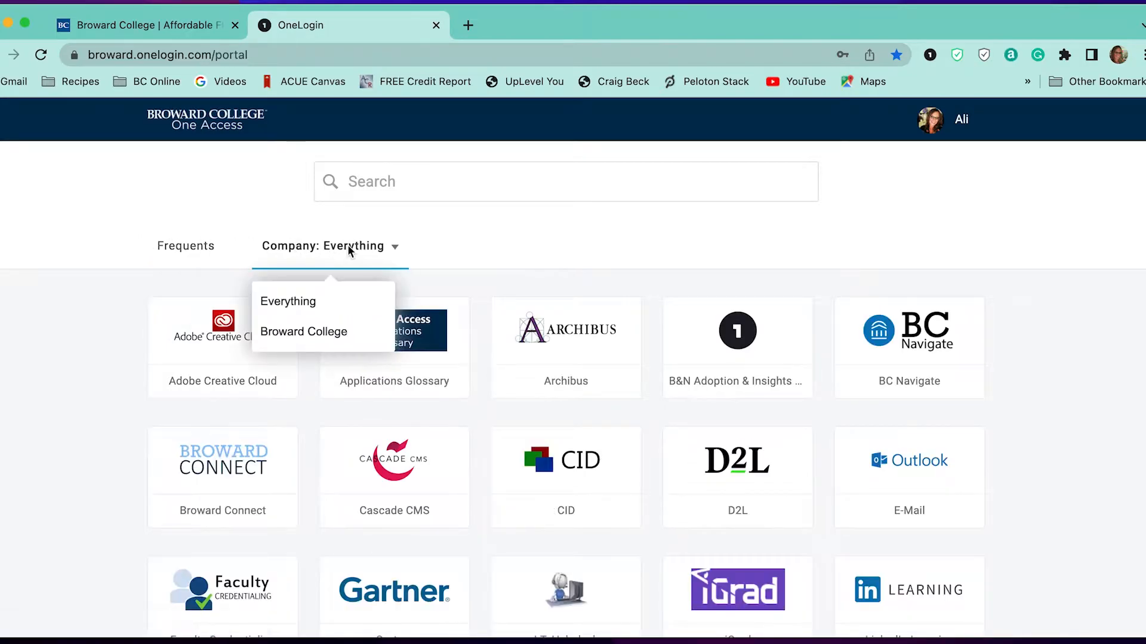
click(996, 396)
Step: Find the Office 365 Portal tile in the app grid and launch it
scroll(996, 397, down, 1)
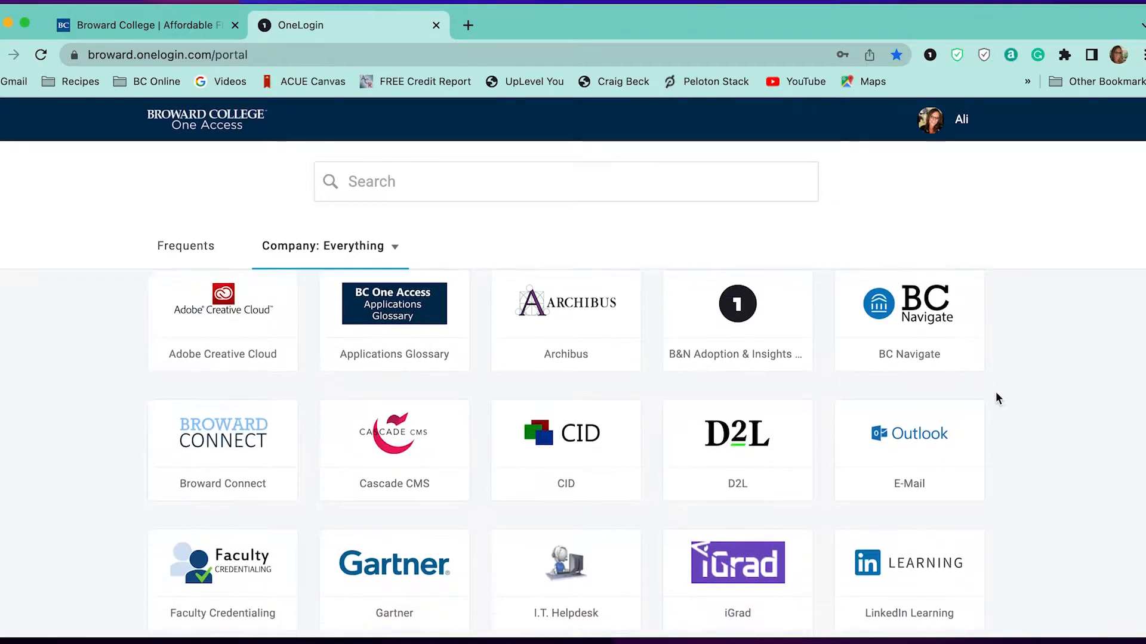
scroll(995, 394, down, 5)
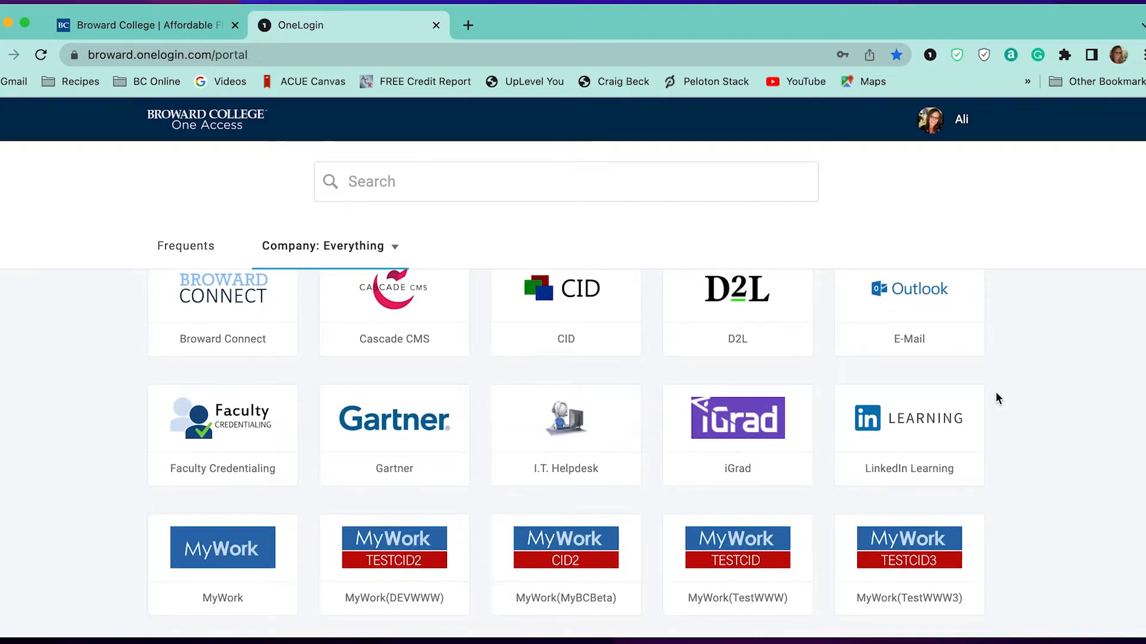
scroll(996, 392, down, 12)
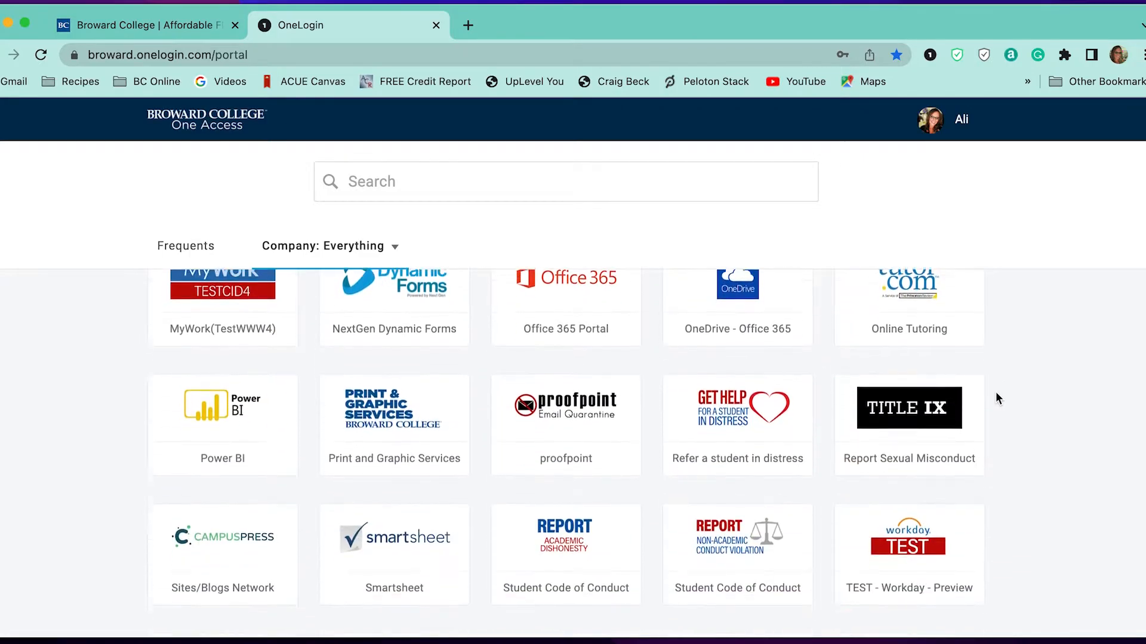
scroll(995, 391, up, 4)
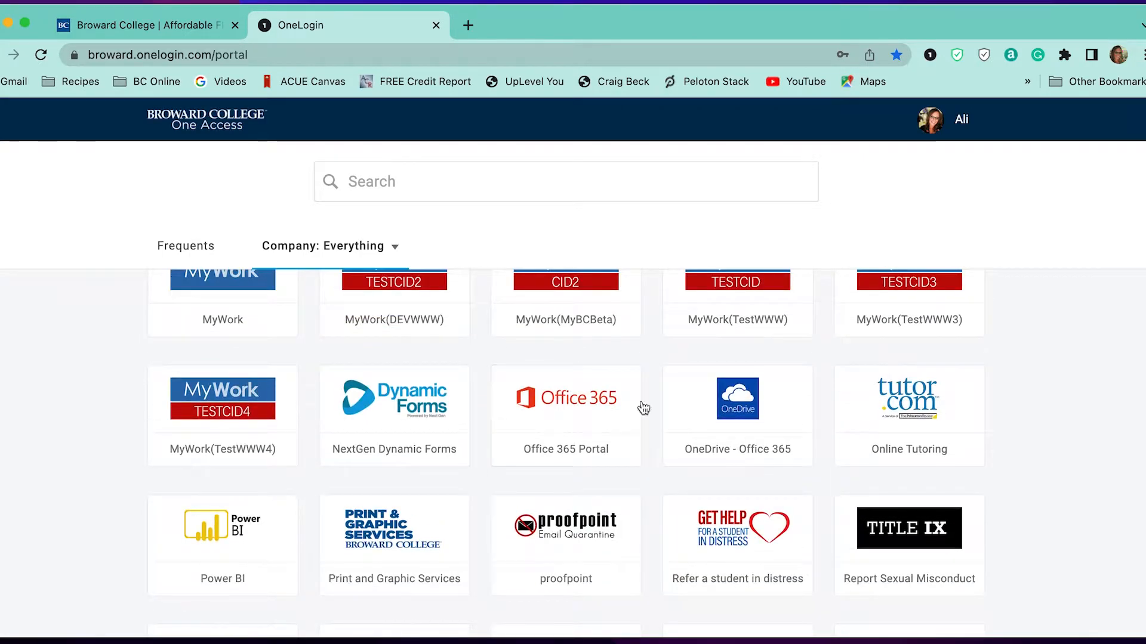
click(564, 416)
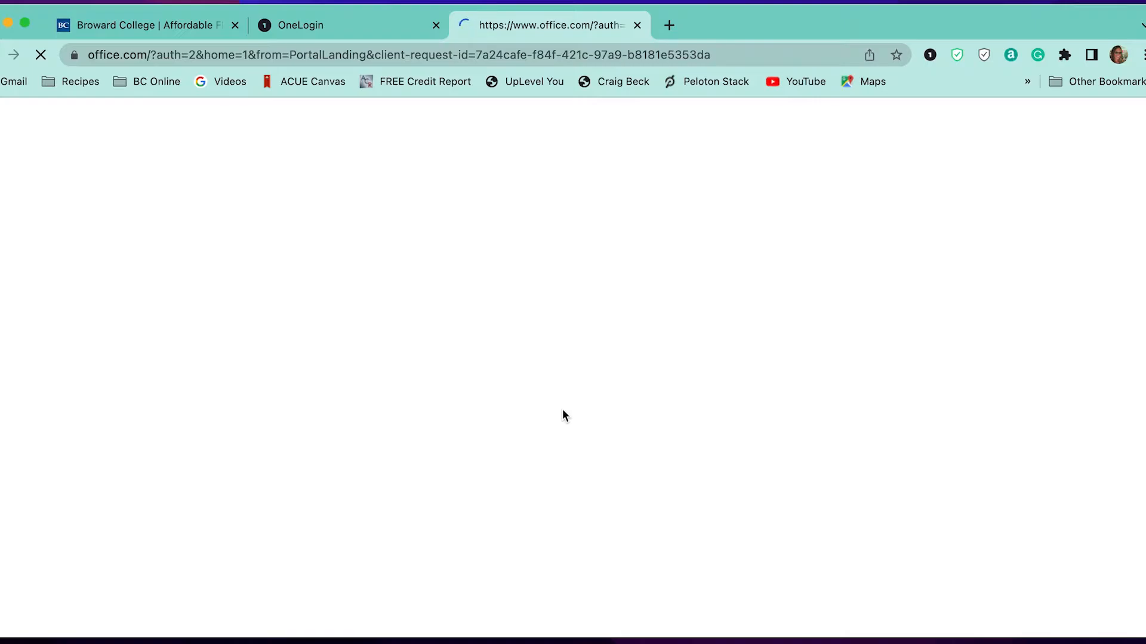
Step: From the Microsoft Office home page, choose Install Office > Office 365 apps to download the .pkg installer
scroll(771, 440, down, 6)
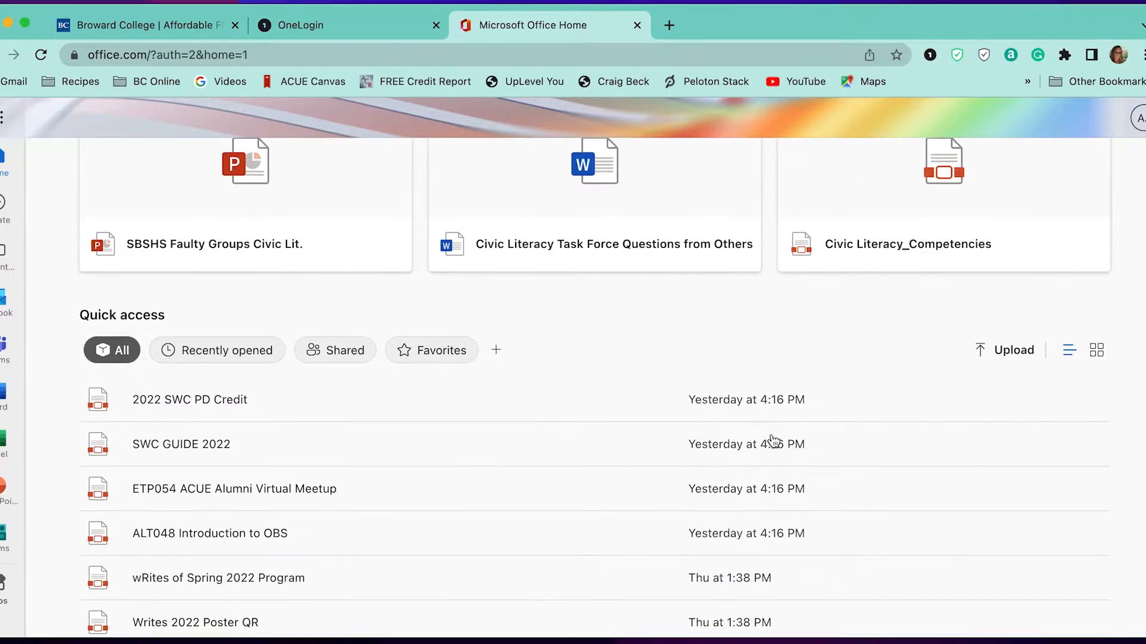
scroll(772, 440, up, 6)
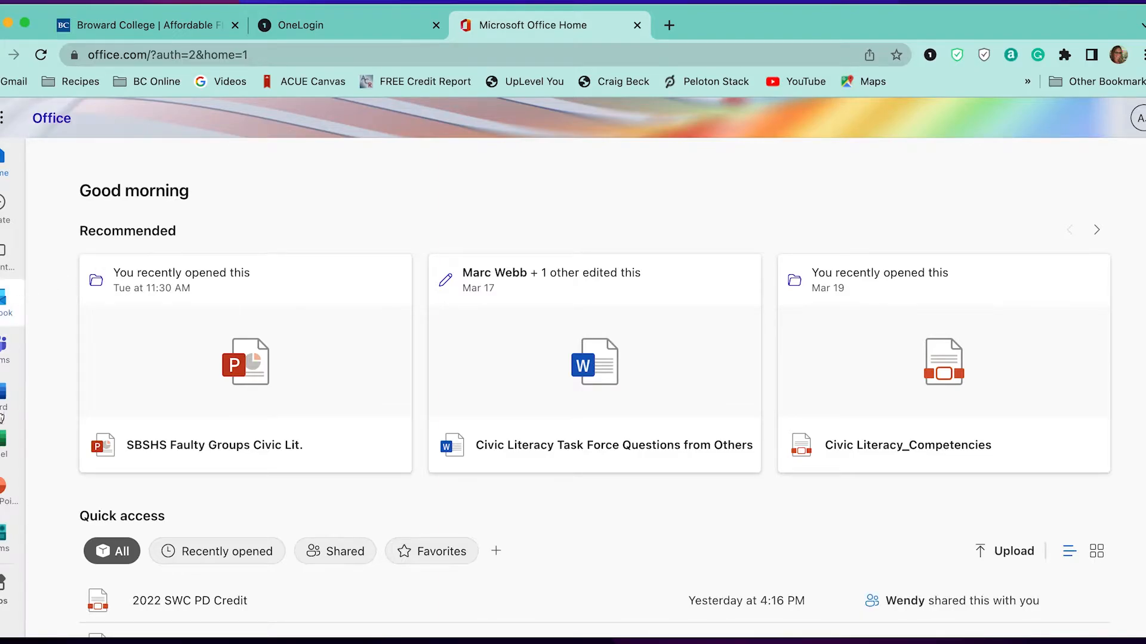
click(4, 441)
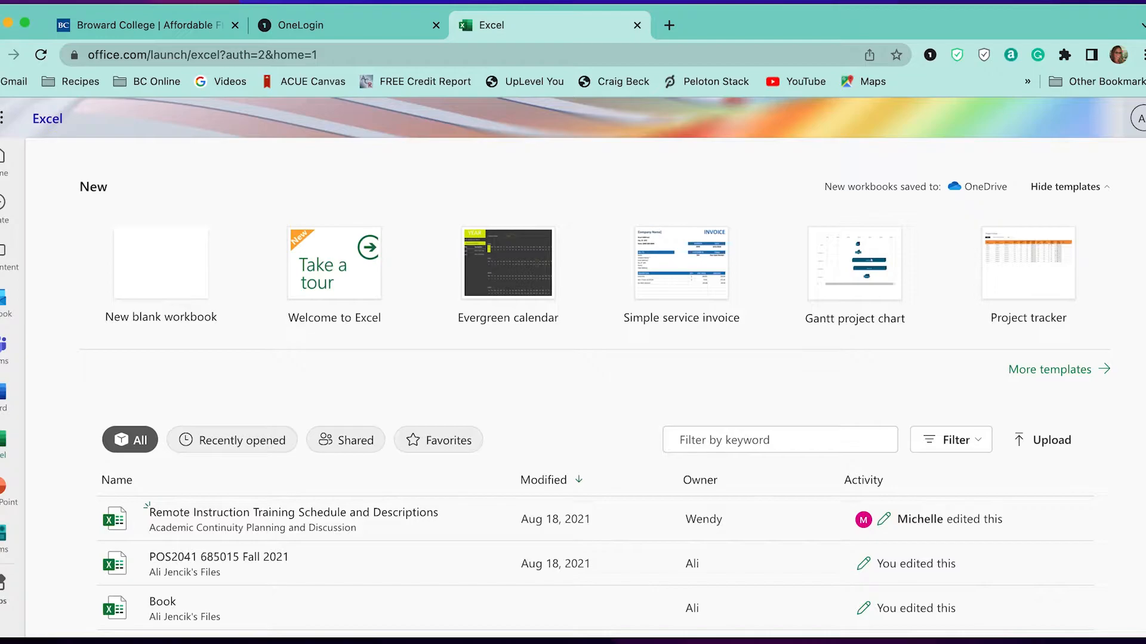
click(0, 55)
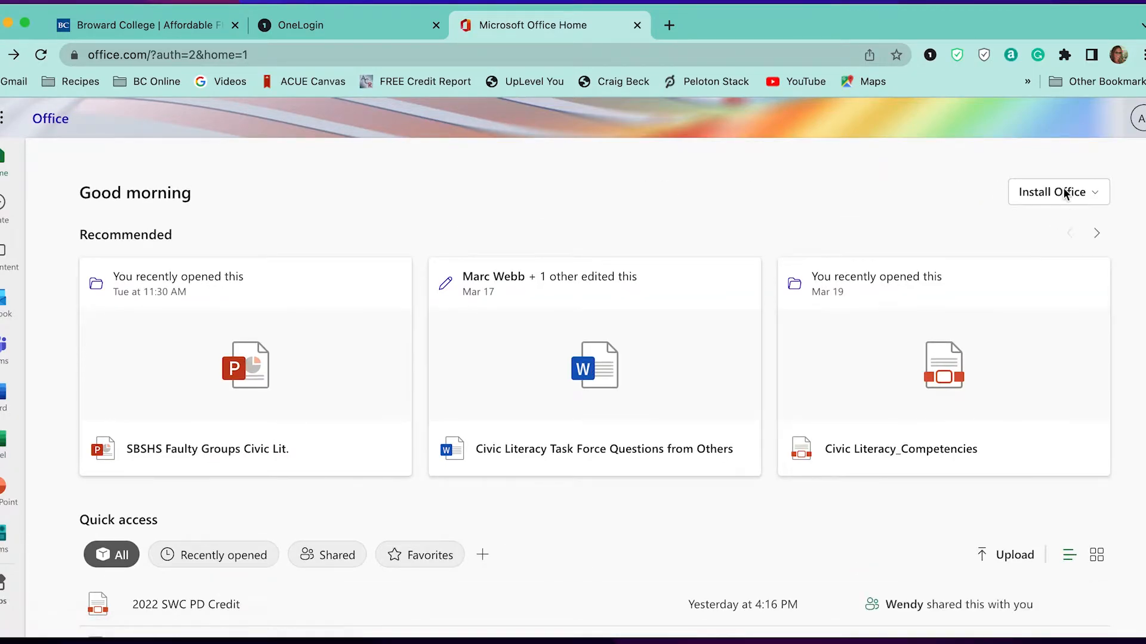
click(1066, 194)
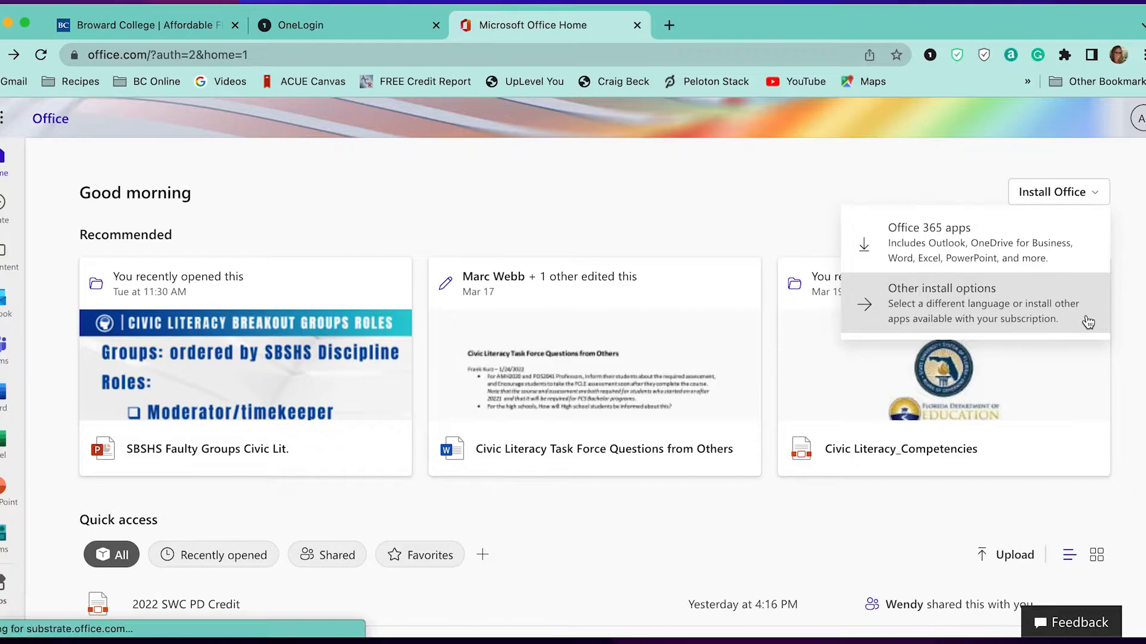
click(958, 249)
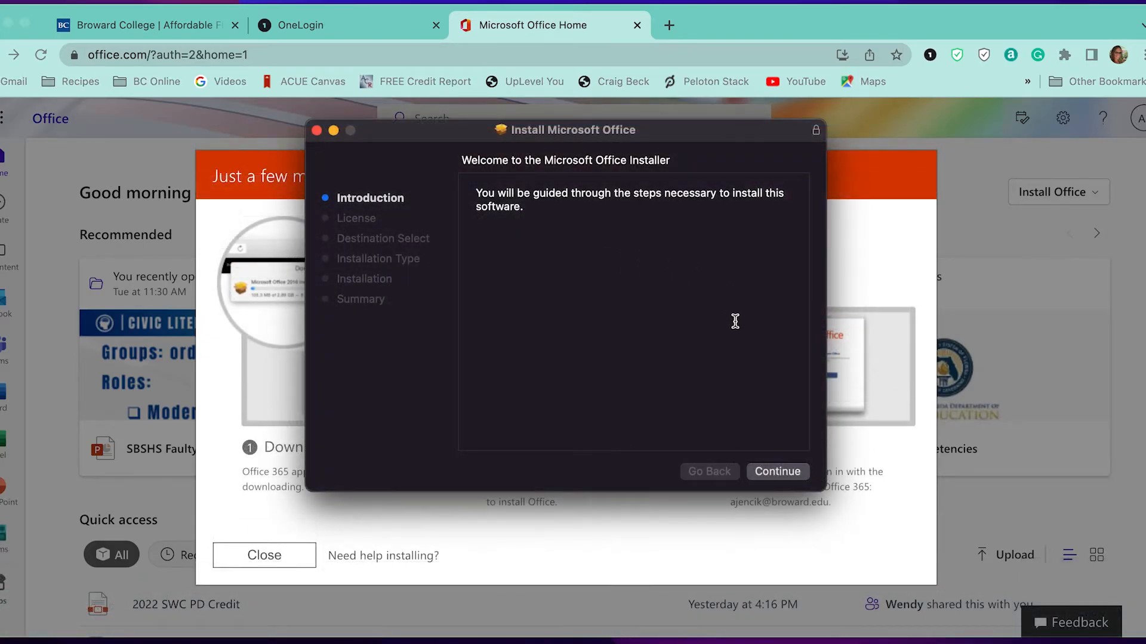
Step: Accept the license, start the standard install on Macintosh HD, and authorize it with the Mac password
click(775, 471)
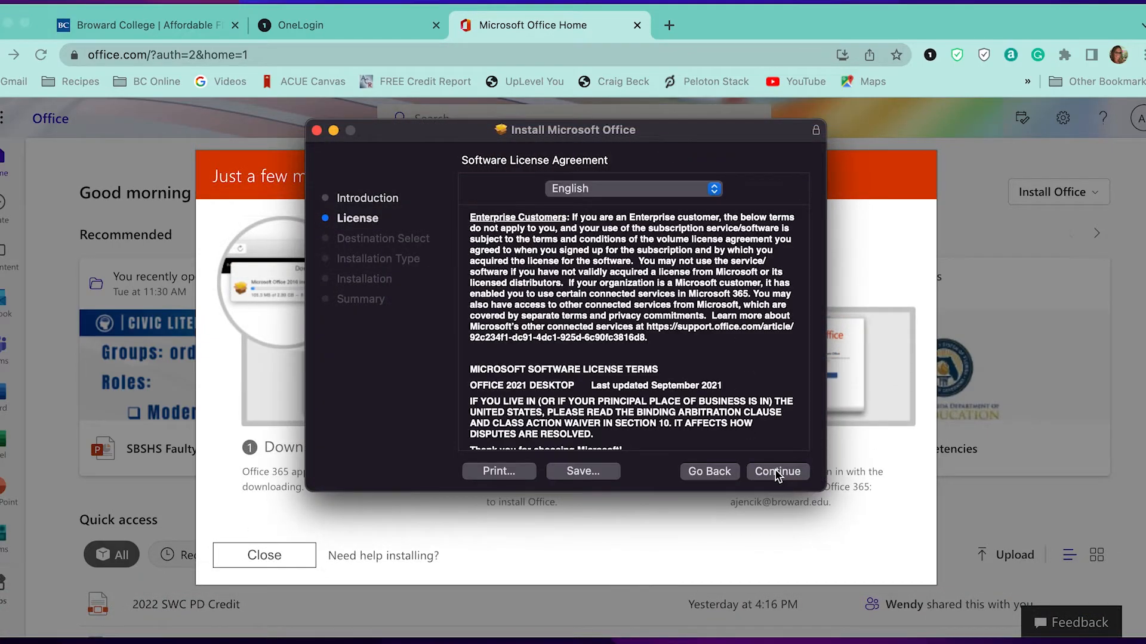
click(775, 471)
click(735, 356)
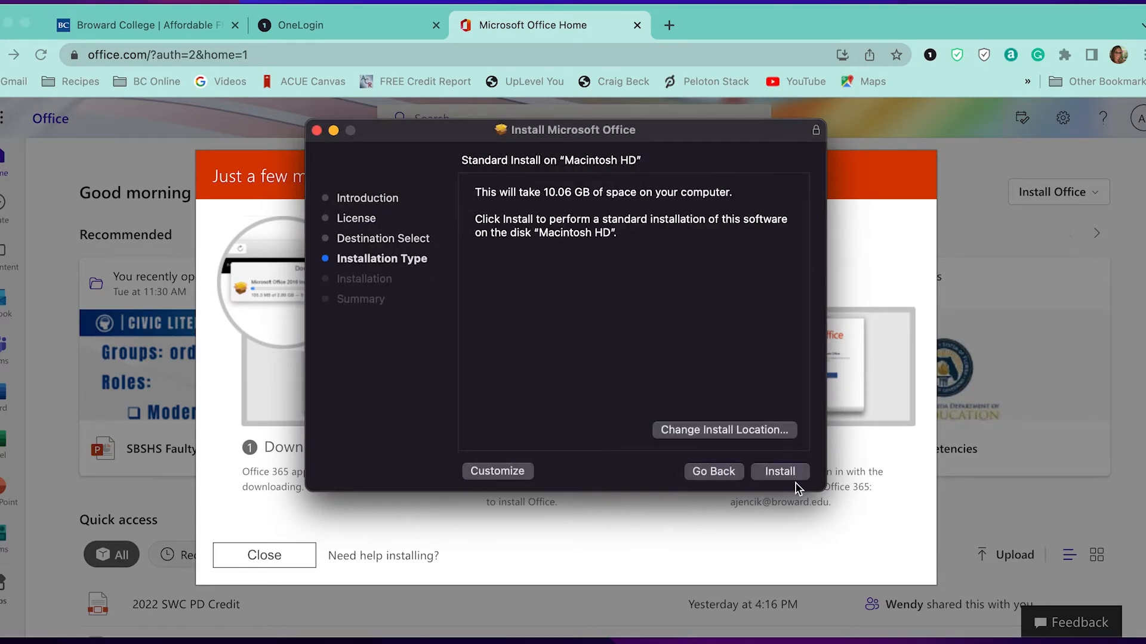
click(793, 474)
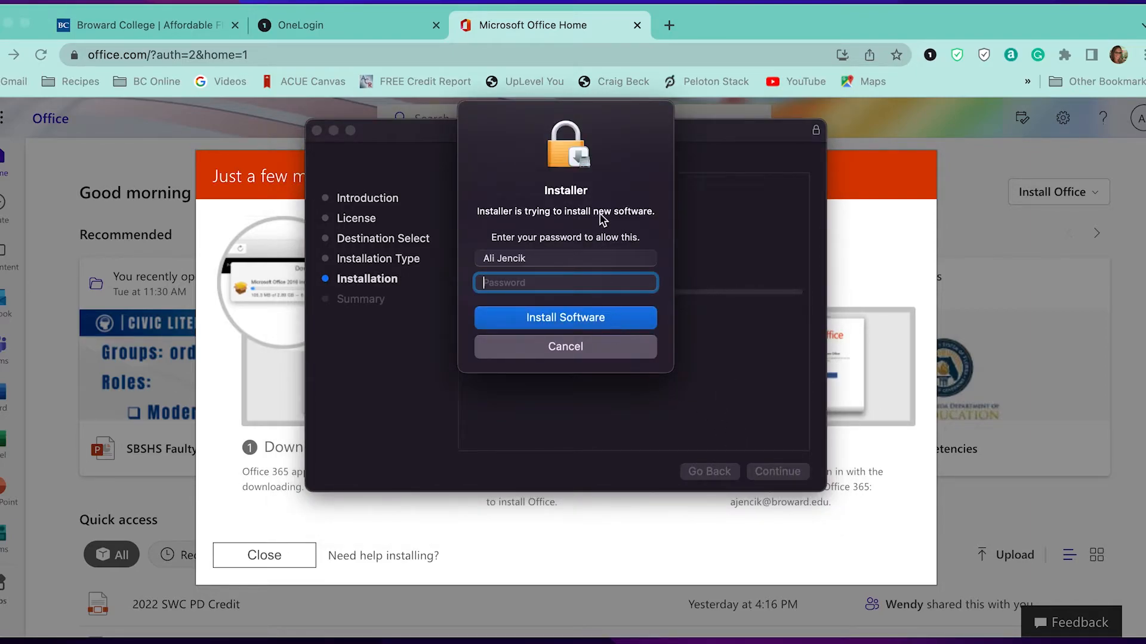
text(••••••••)
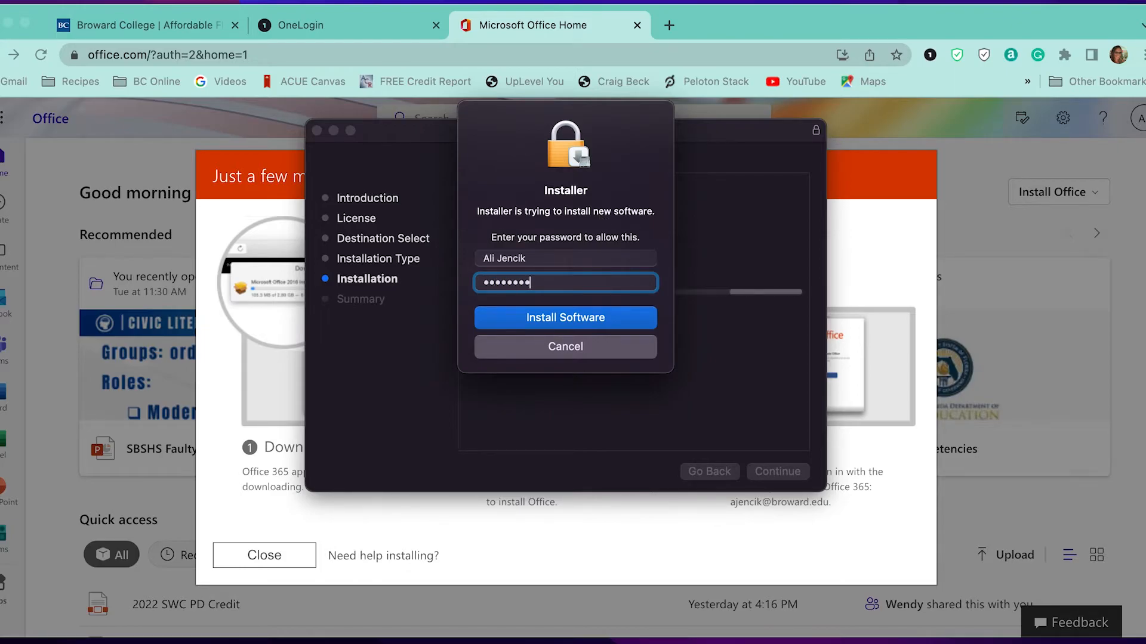
key(Return)
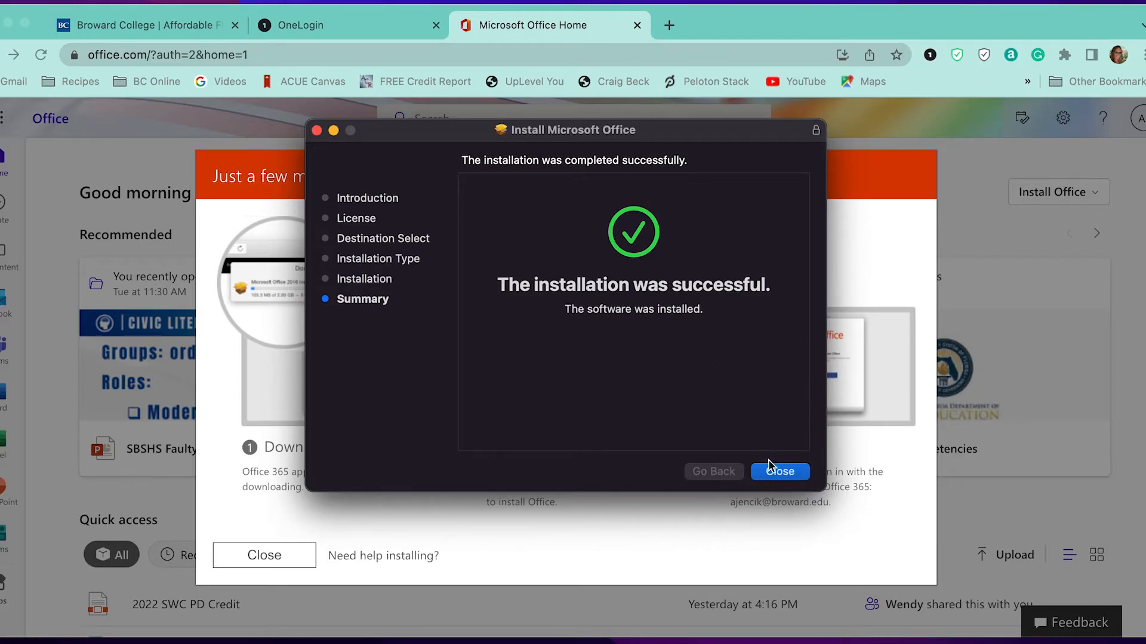
Step: Close the finished installer, move the installer package to the Trash, and acknowledge the data notice
click(779, 472)
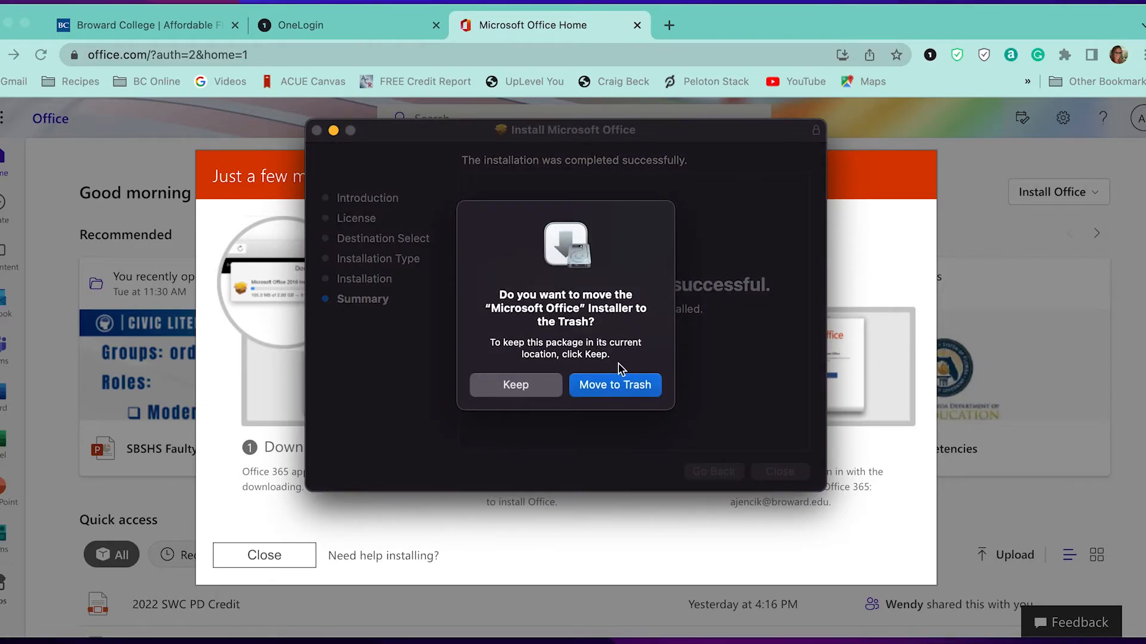
click(614, 388)
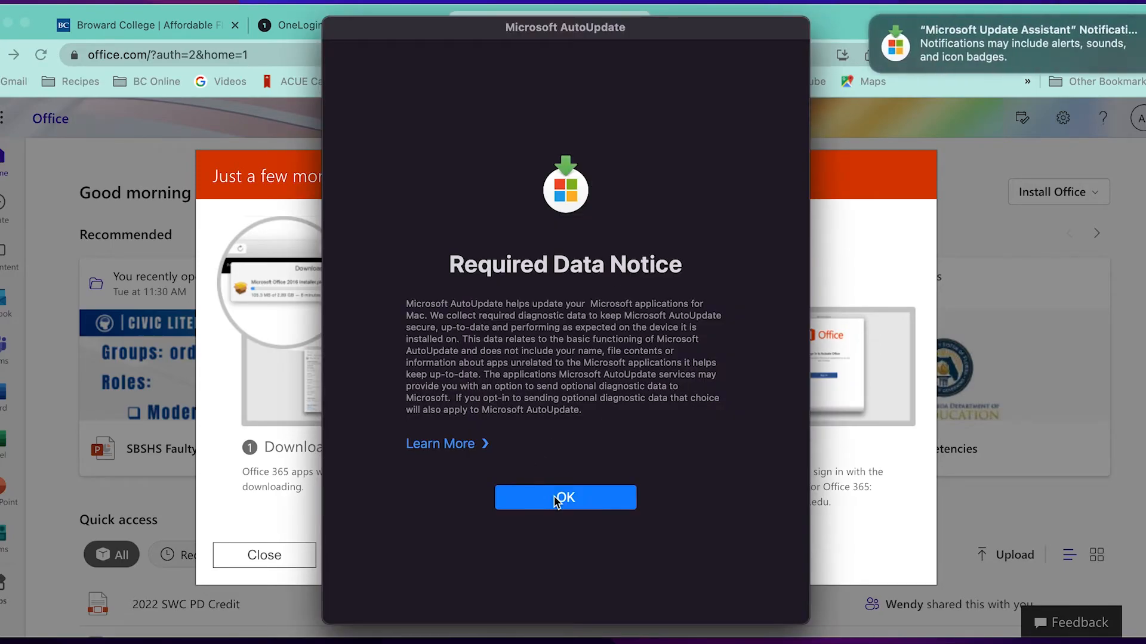
click(555, 498)
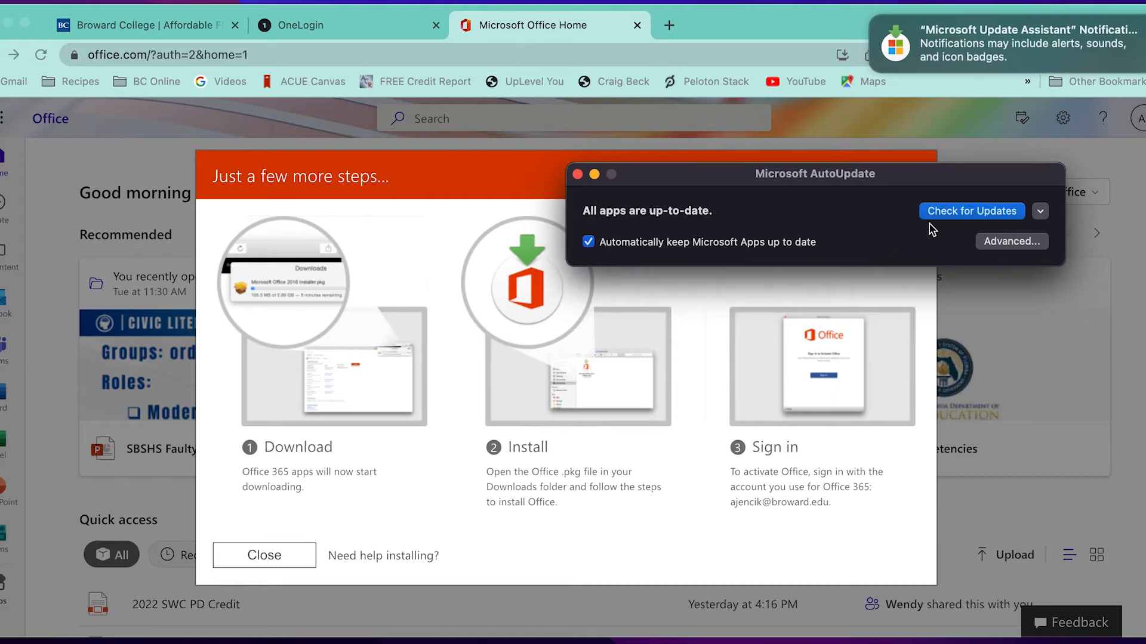
Step: Close Microsoft AutoUpdate and the Office setup dialog, then minimize Chrome
click(948, 215)
click(577, 174)
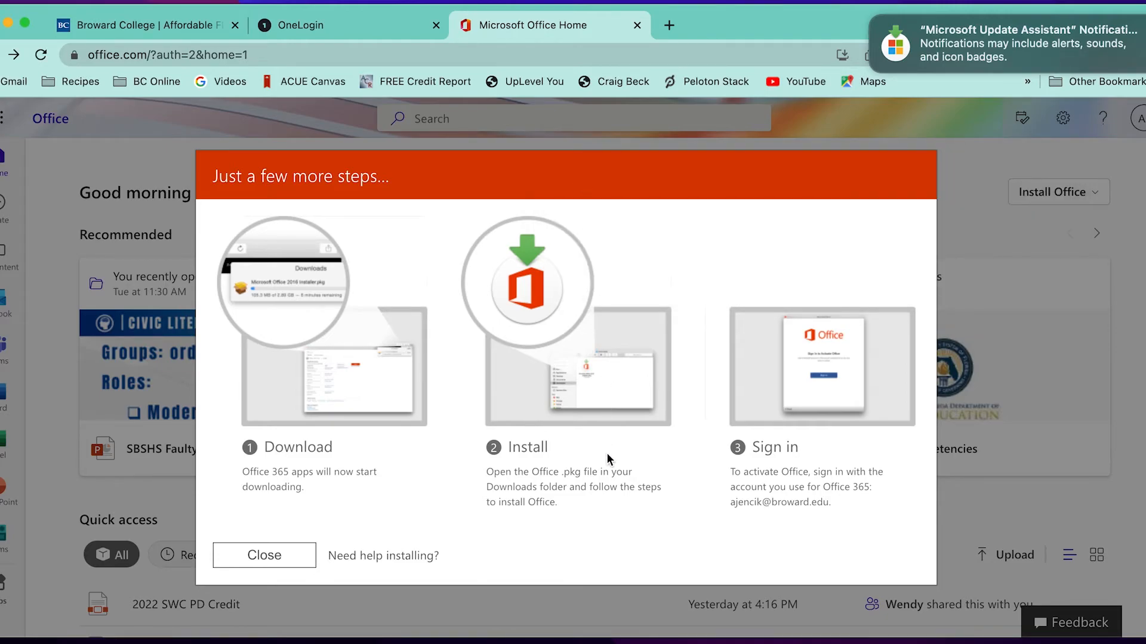
click(307, 566)
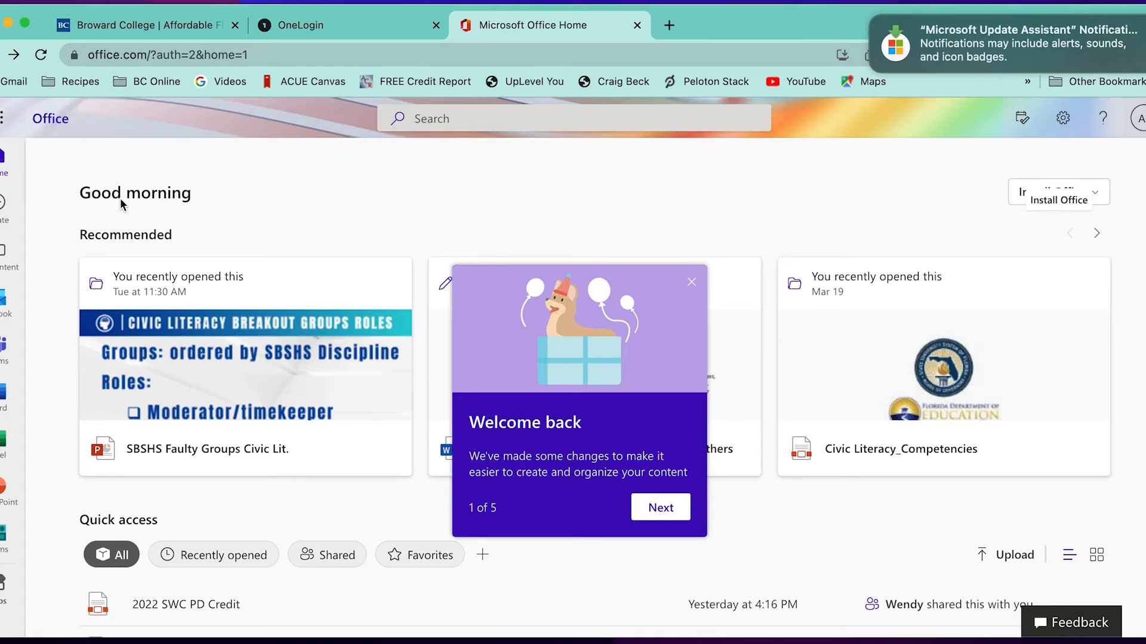
click(9, 23)
Step: In Launchpad, close the Other folder and swipe to the page with Teams, Word, Excel, Outlook, then exit to the desktop
mouse_move(135, 643)
click(134, 621)
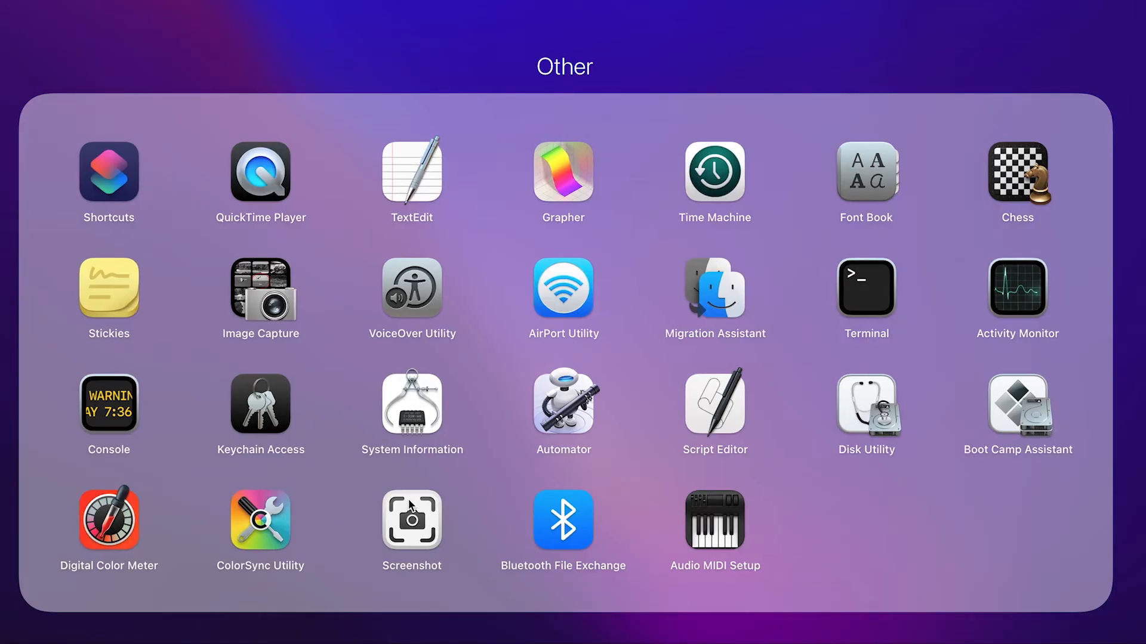
click(292, 56)
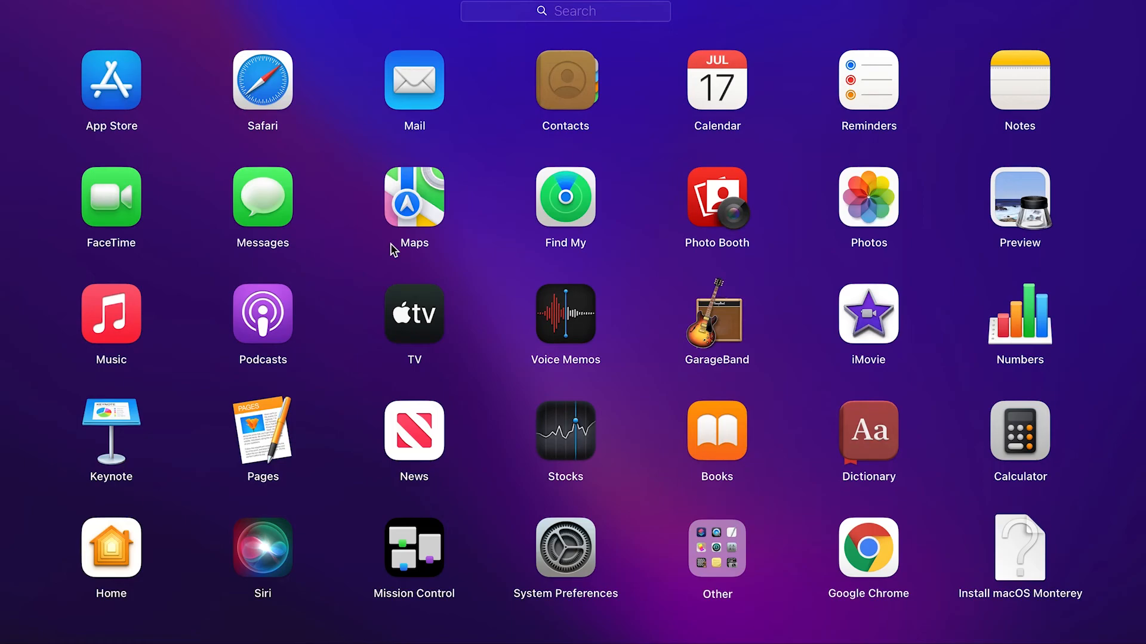
scroll(391, 249, right, 3)
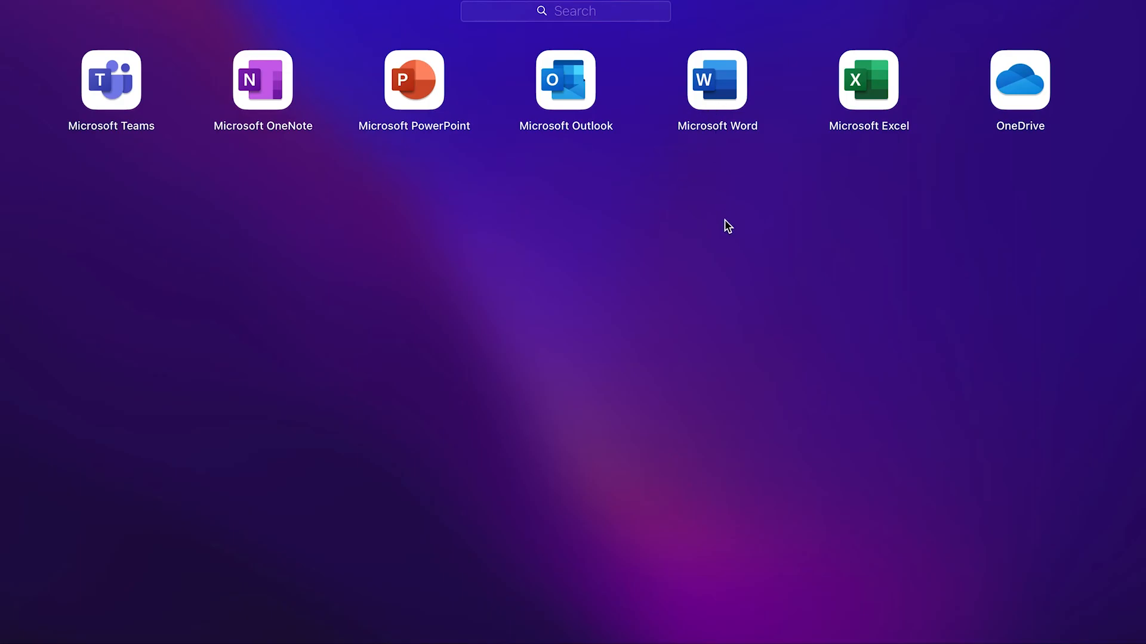
click(810, 194)
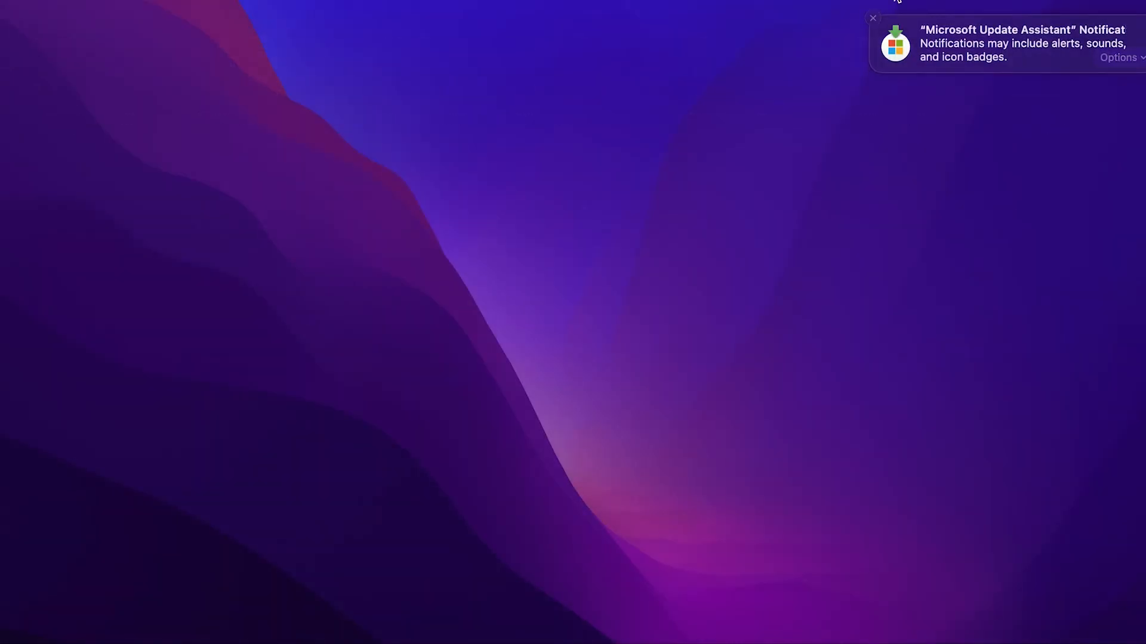